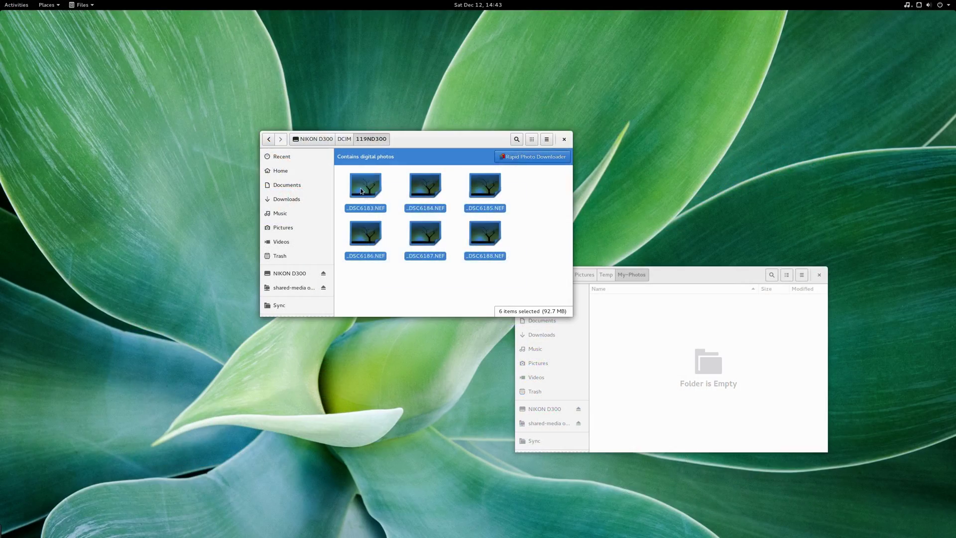
# Step: Copy the six NEF photos from 119ND300 into My-Photos and check the copy progress
pyautogui.moveTo(362, 191); pyautogui.dragTo(680, 329)
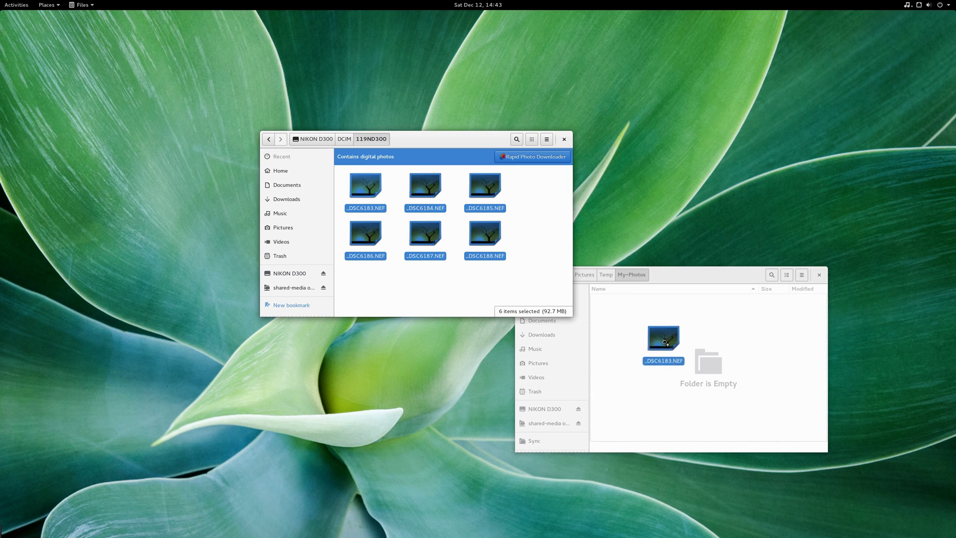
pyautogui.click(757, 275)
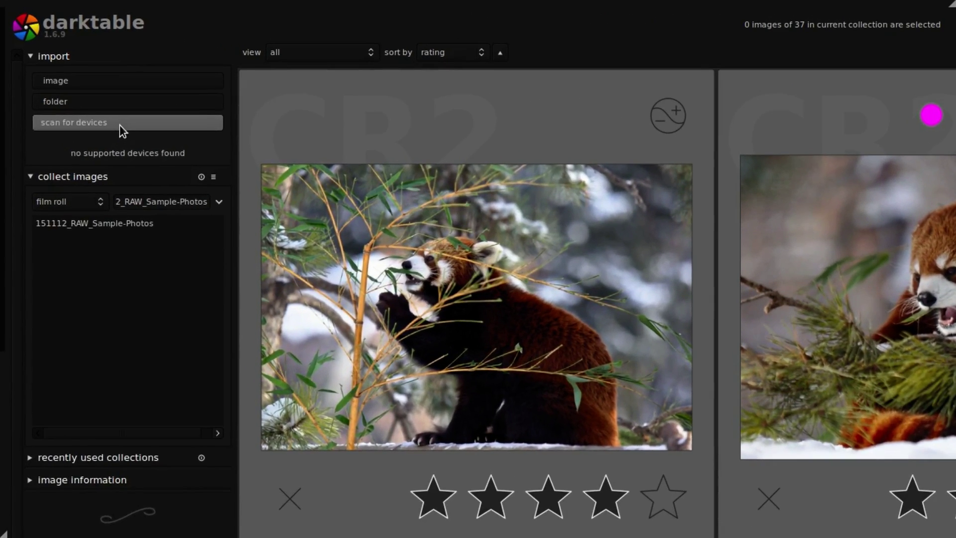
# Step: Detect the Mass Storage Camera and bring up its list of six NEF photos for import
pyautogui.click(113, 110)
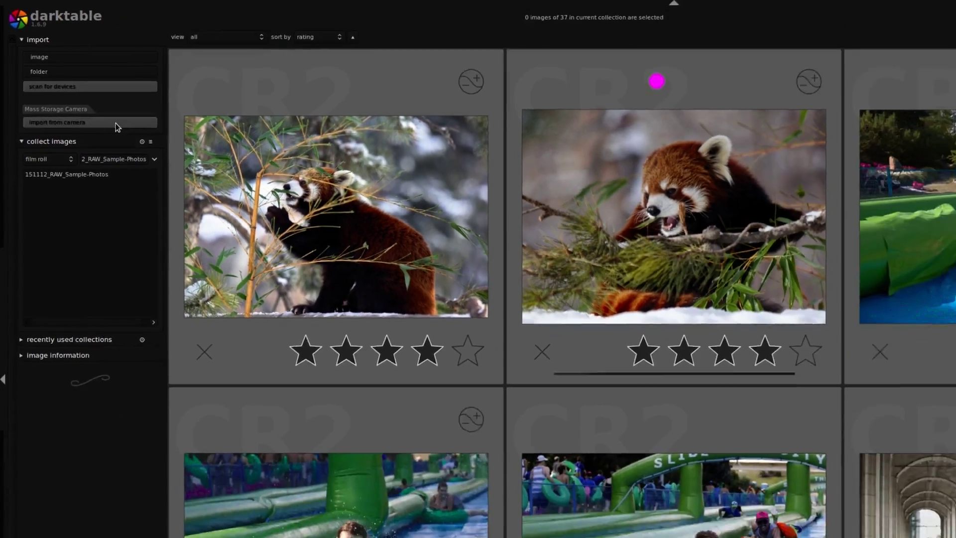
pyautogui.click(165, 181)
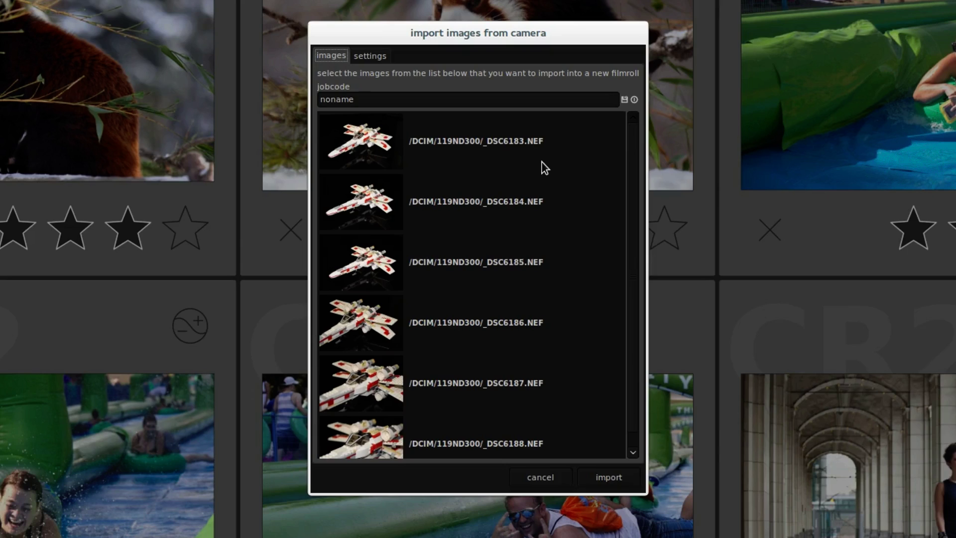
# Step: Change the camera import jobcode from 'noname' to 'Star-Wars-Toy'
pyautogui.click(344, 100)
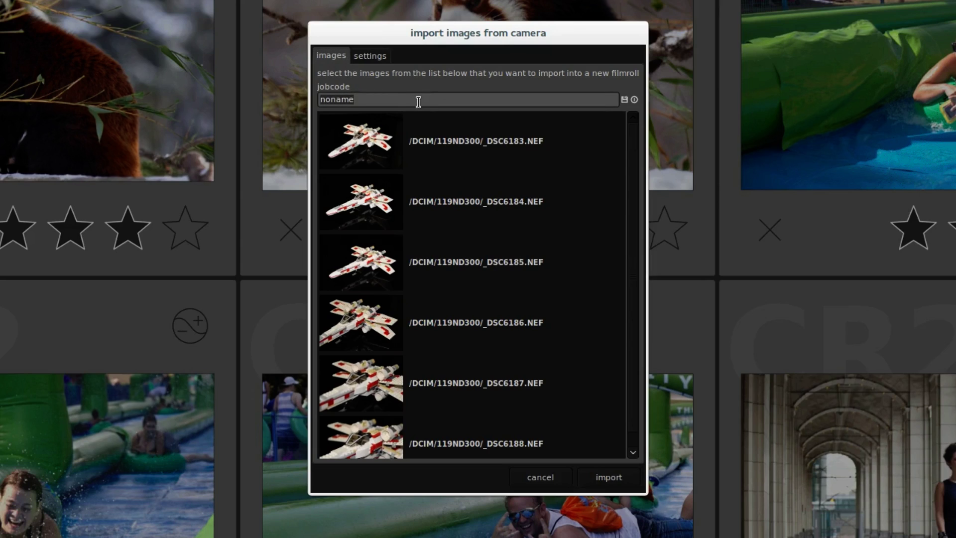
pyautogui.write('St')
pyautogui.write('ar-Wars-')
pyautogui.write('Toy')
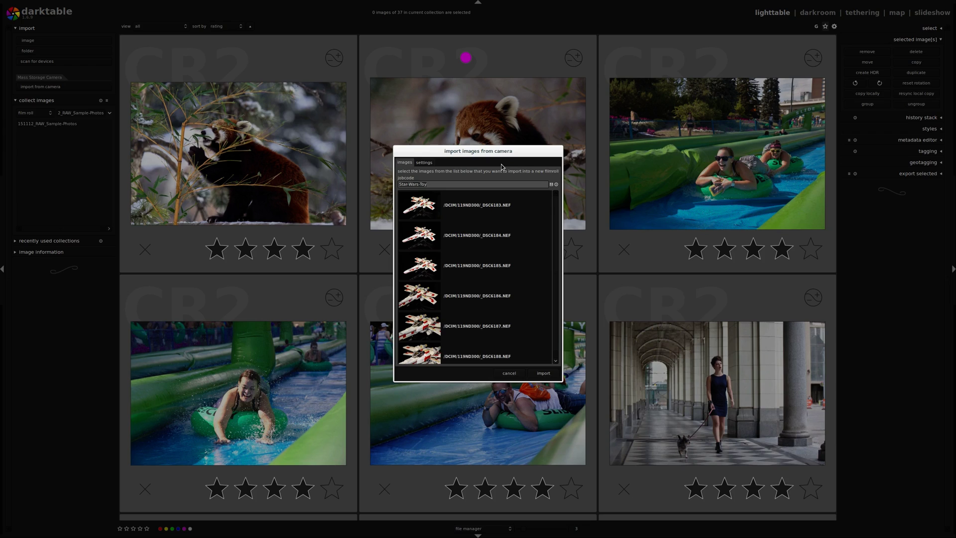
# Step: Look over the camera import settings, then cancel the import with nothing brought in
pyautogui.click(425, 162)
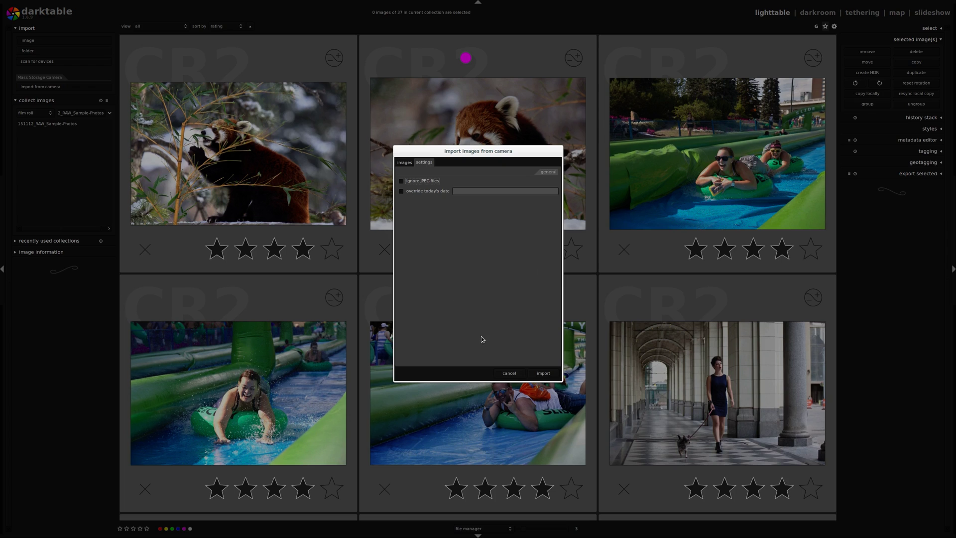
pyautogui.click(407, 163)
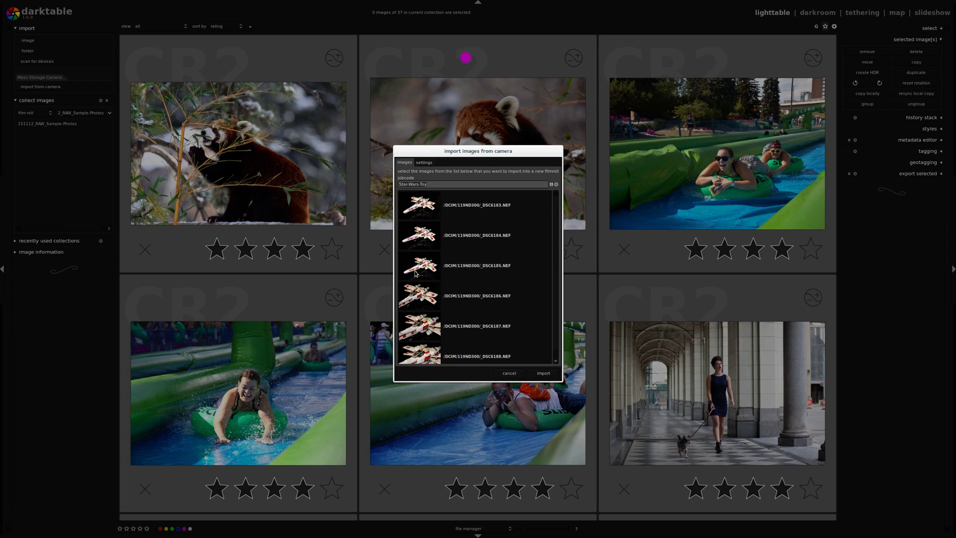
pyautogui.click(509, 374)
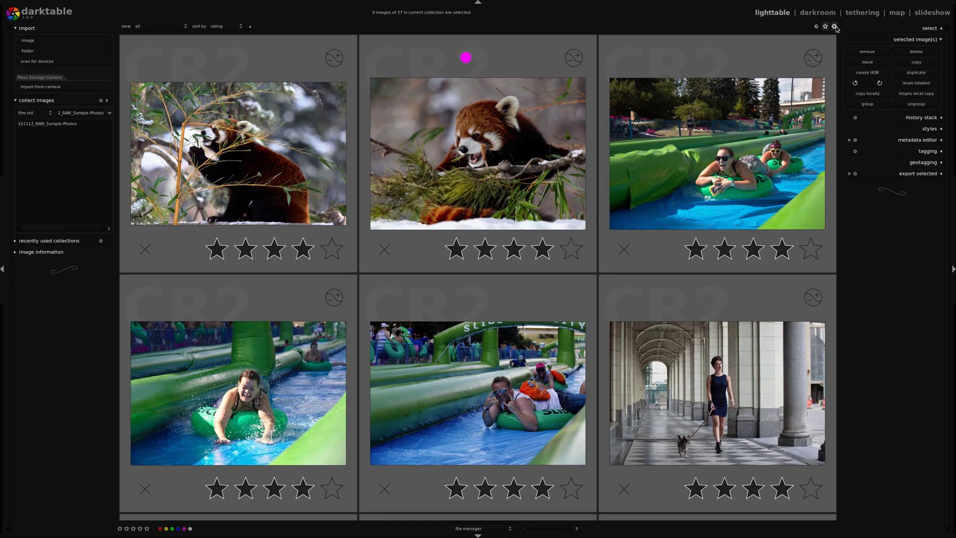
# Step: Show the session preferences and inspect the base directory pattern's Darktable path
pyautogui.click(836, 28)
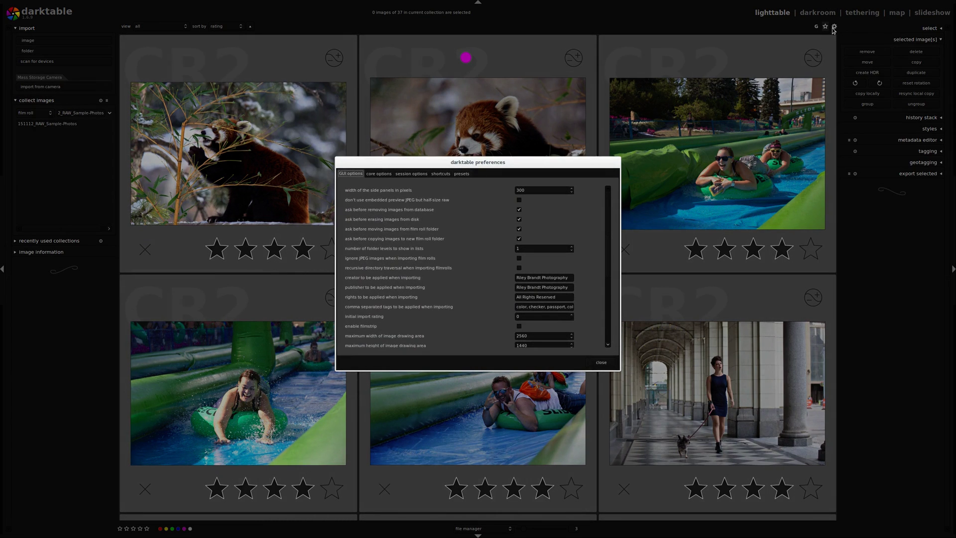
pyautogui.click(422, 176)
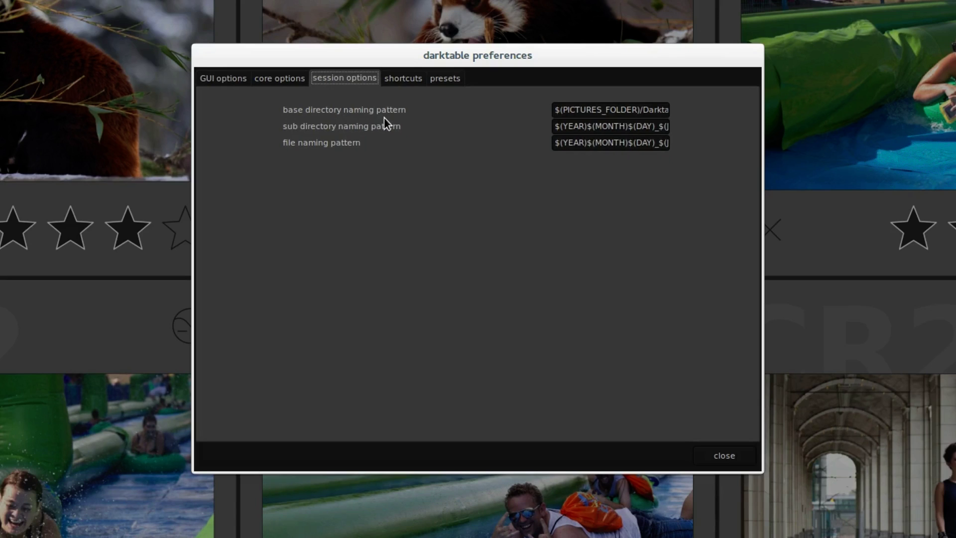
pyautogui.click(606, 111)
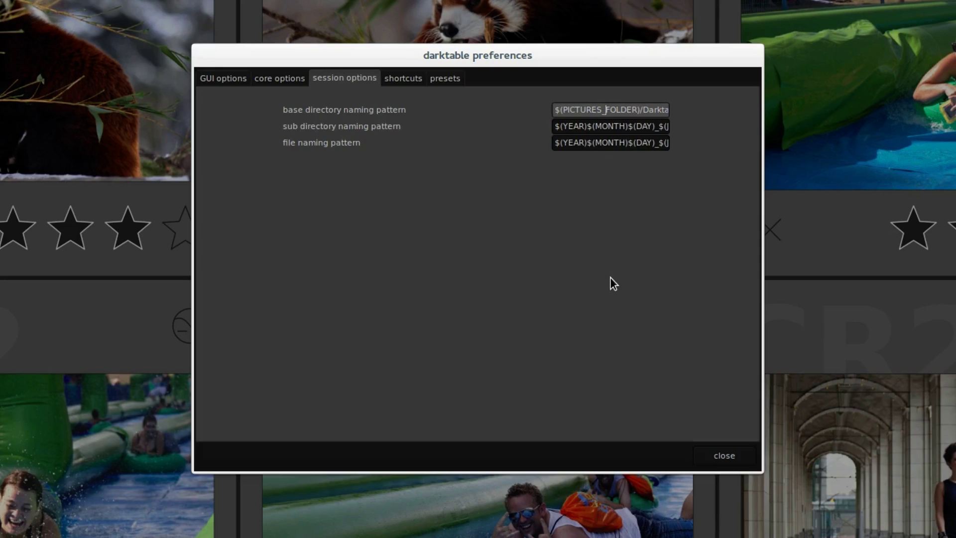
pyautogui.press('End')
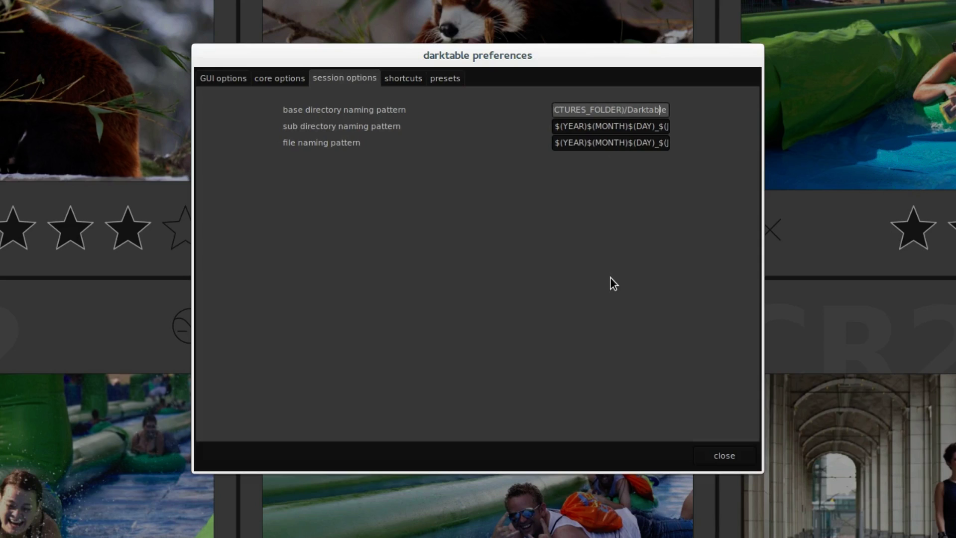
pyautogui.hotkey('ctrl', 'Left')
pyautogui.hotkey('ctrl', 'Left')
pyautogui.hotkey('ctrl', 'Left')
pyautogui.hotkey('ctrl', 'Left')
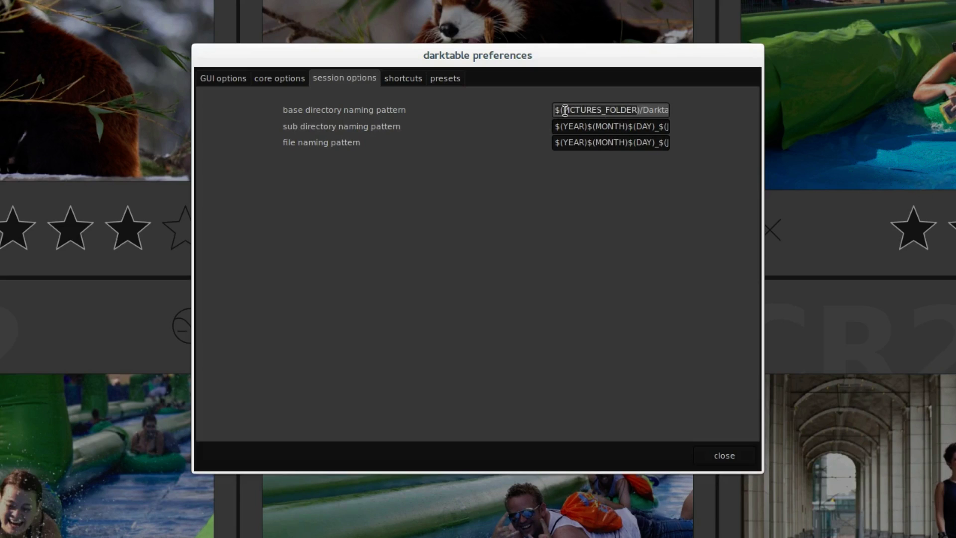
pyautogui.moveTo(645, 110); pyautogui.dragTo(690, 114)
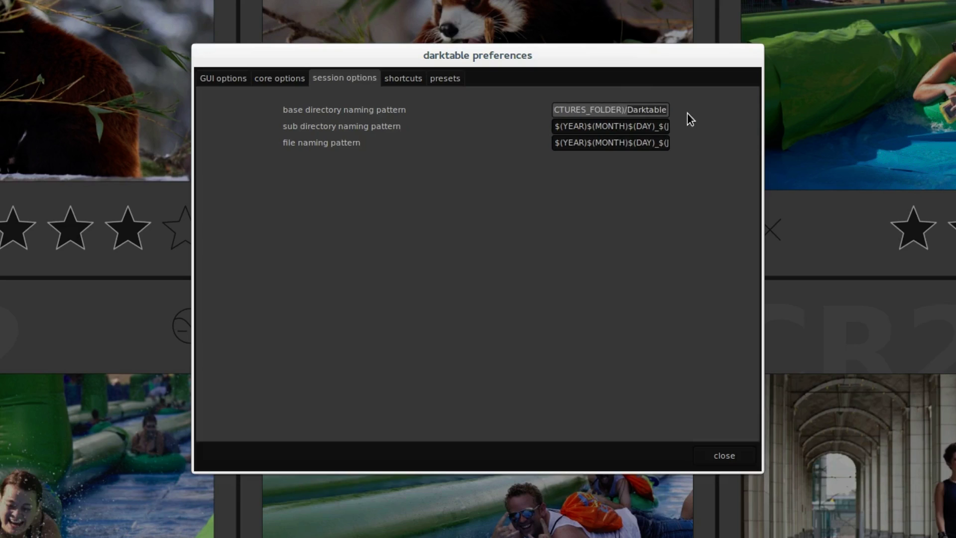
pyautogui.press('Left')
# Step: Step through the sub directory naming pattern
pyautogui.click(593, 125)
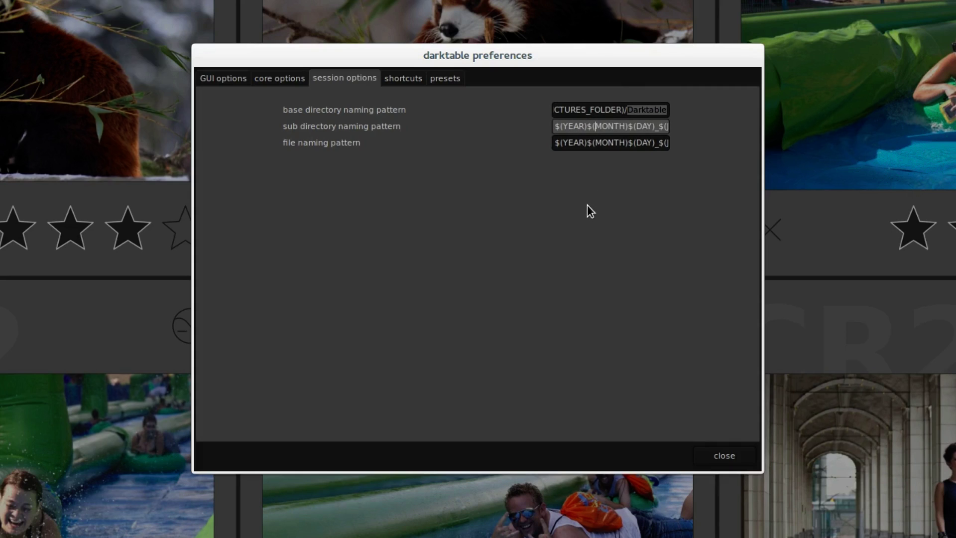
pyautogui.press('Right')
pyautogui.press('Right')
pyautogui.press('Right')
pyautogui.press('Right')
pyautogui.press('Right')
pyautogui.press('Right')
pyautogui.press('Right')
pyautogui.press('Right')
pyautogui.press('Right')
pyautogui.press('Right')
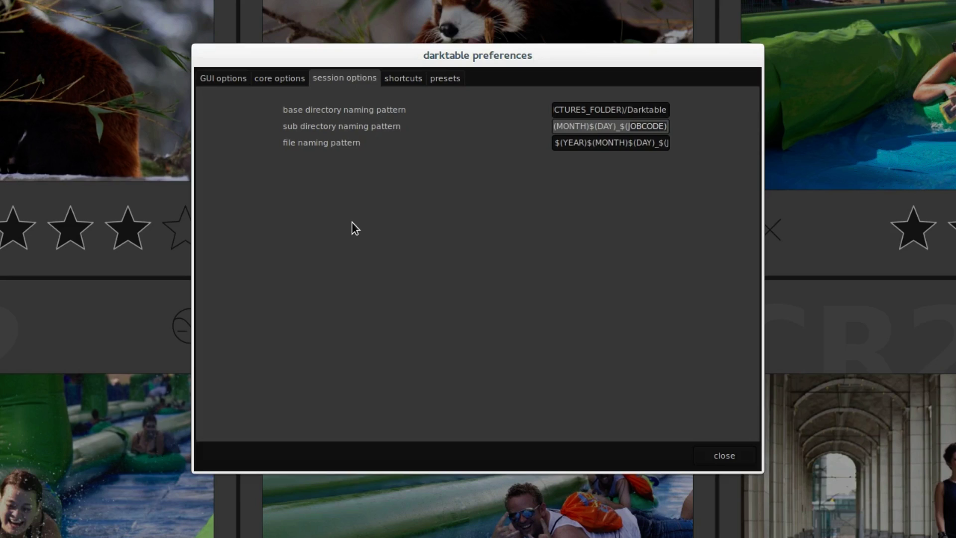
pyautogui.click(562, 125)
pyautogui.click(603, 144)
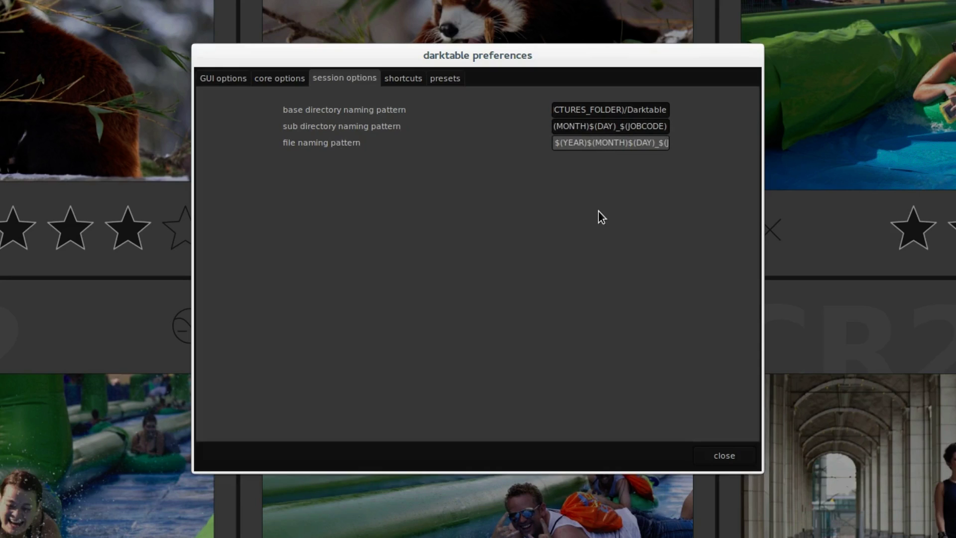
pyautogui.press('Right')
pyautogui.press('Right')
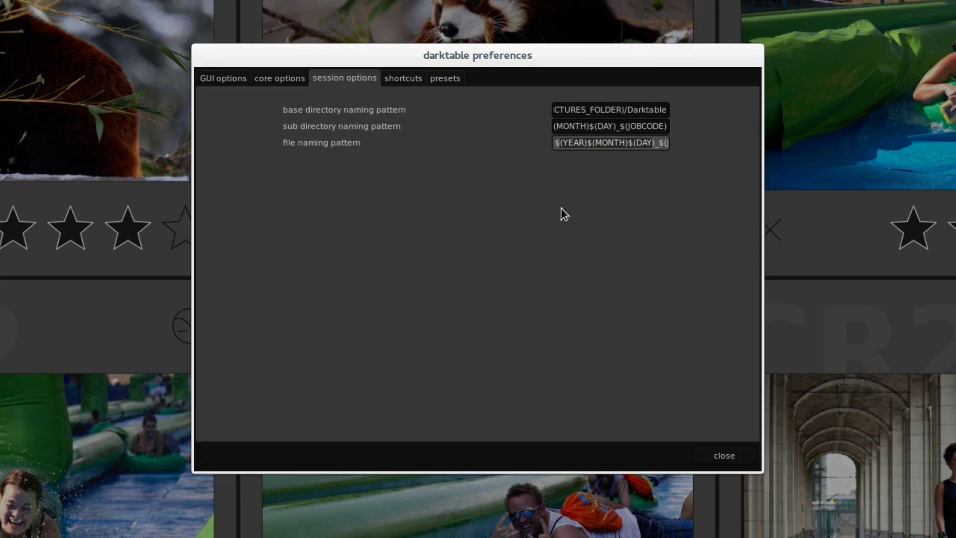
pyautogui.press('Right')
pyautogui.press('Right')
pyautogui.press('Right')
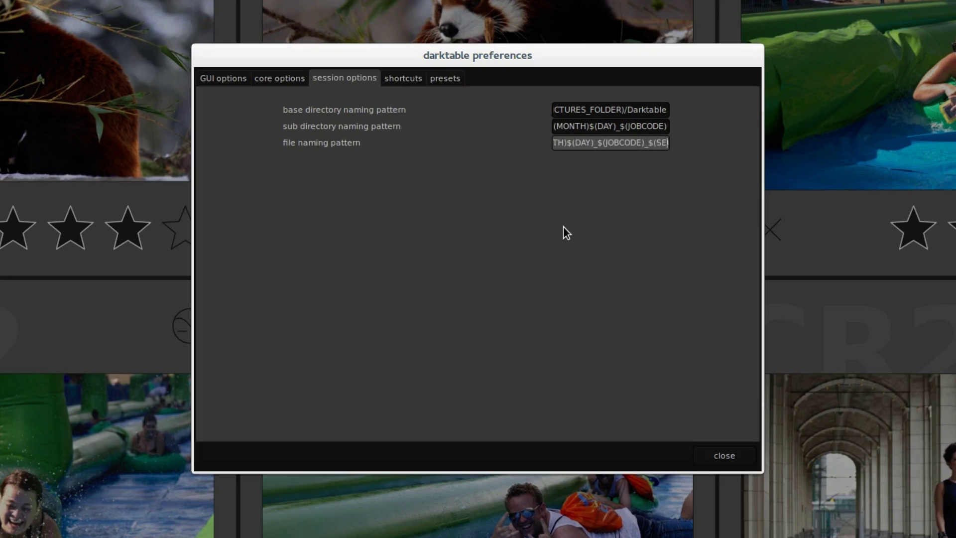
pyautogui.press('Right')
pyautogui.press('Right')
pyautogui.press('Right')
pyautogui.moveTo(585, 142); pyautogui.dragTo(634, 143)
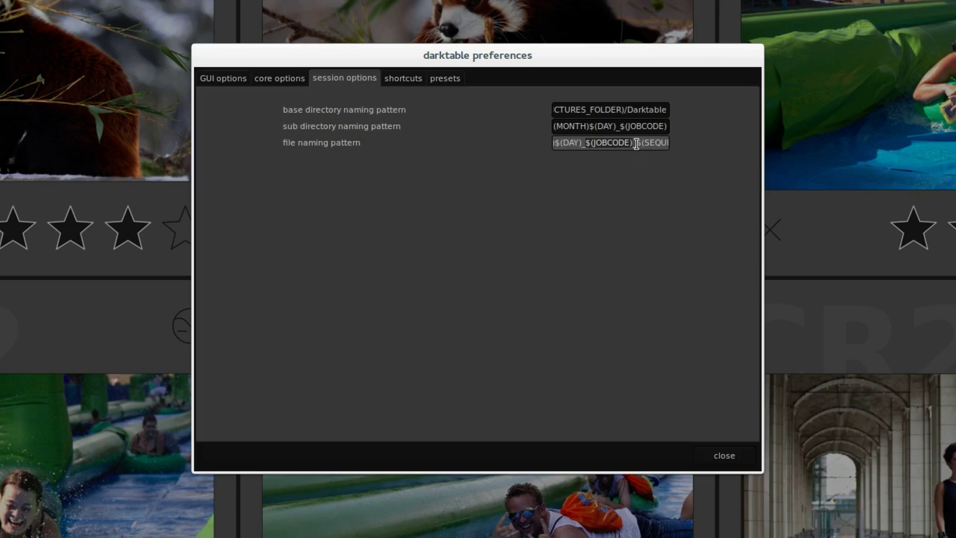
pyautogui.moveTo(636, 142); pyautogui.dragTo(672, 142)
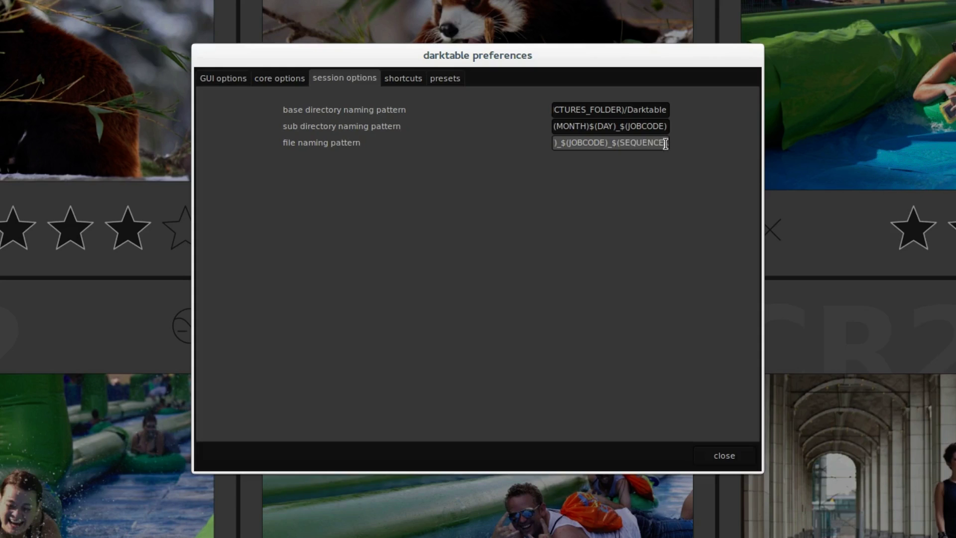
pyautogui.moveTo(667, 143); pyautogui.dragTo(679, 143)
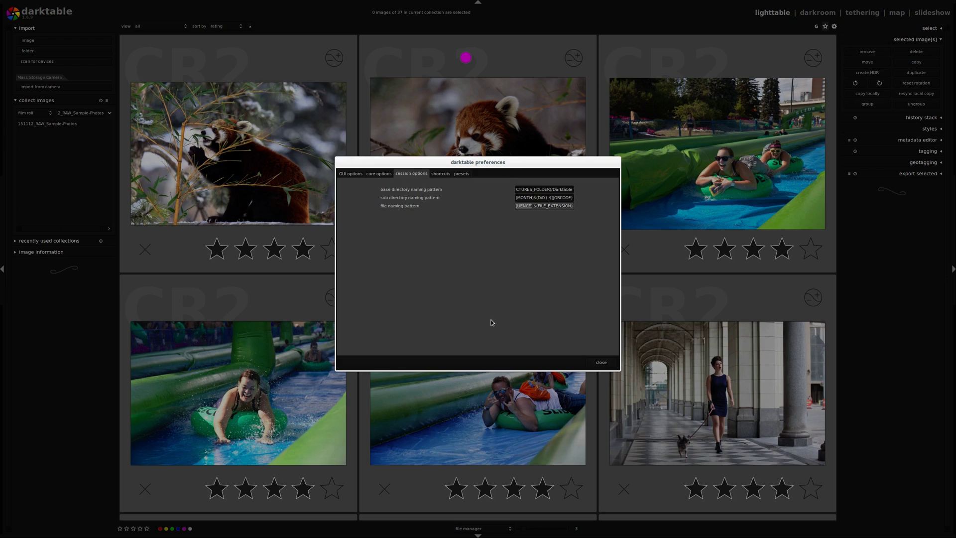
# Step: Close preferences and restart the camera import with jobcode Star-Wars-Toy
pyautogui.click(590, 361)
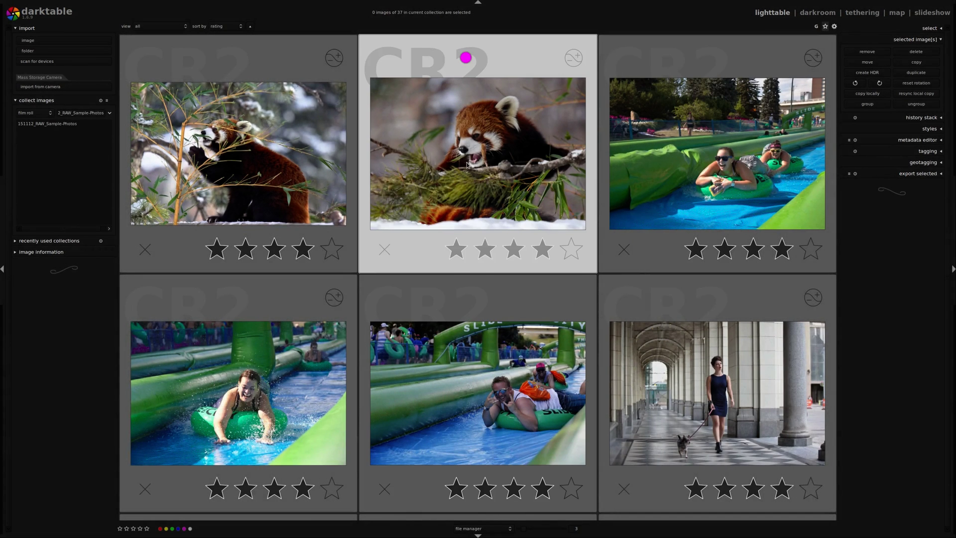
pyautogui.click(76, 87)
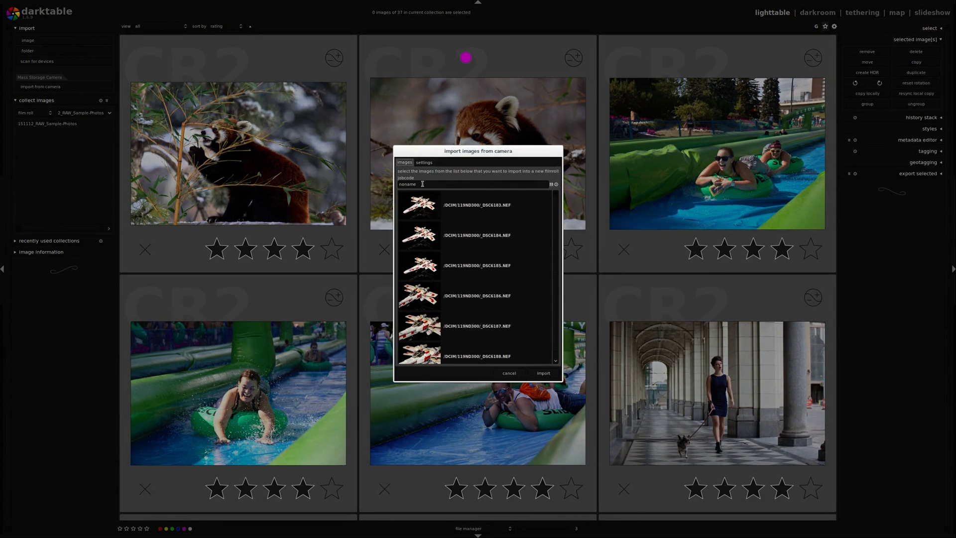
pyautogui.click(422, 184)
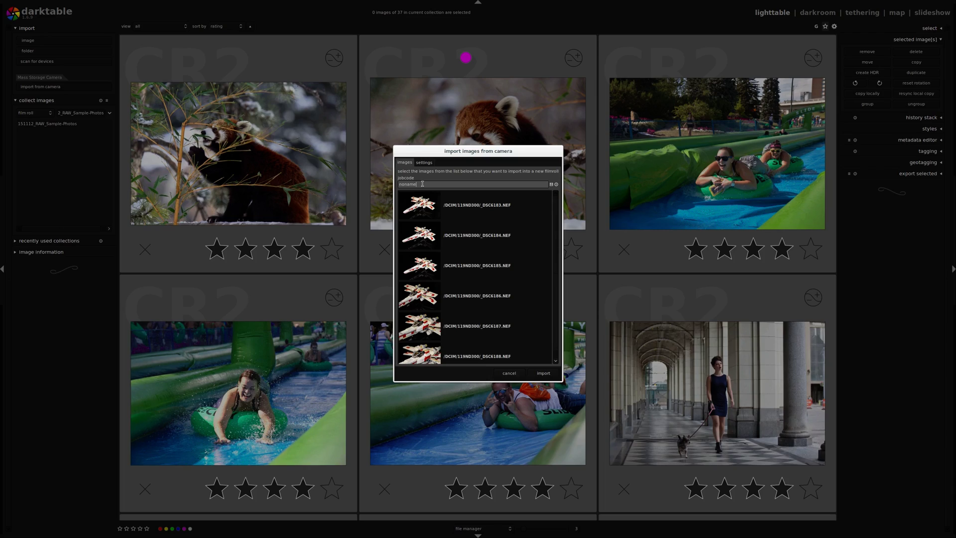
pyautogui.write('Sta')
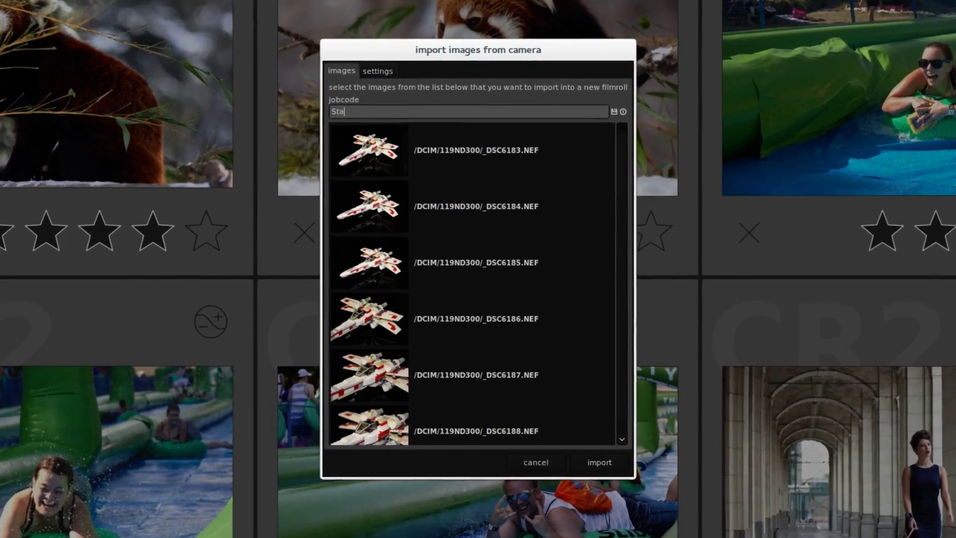
pyautogui.write('r')
pyautogui.write('-Wars-')
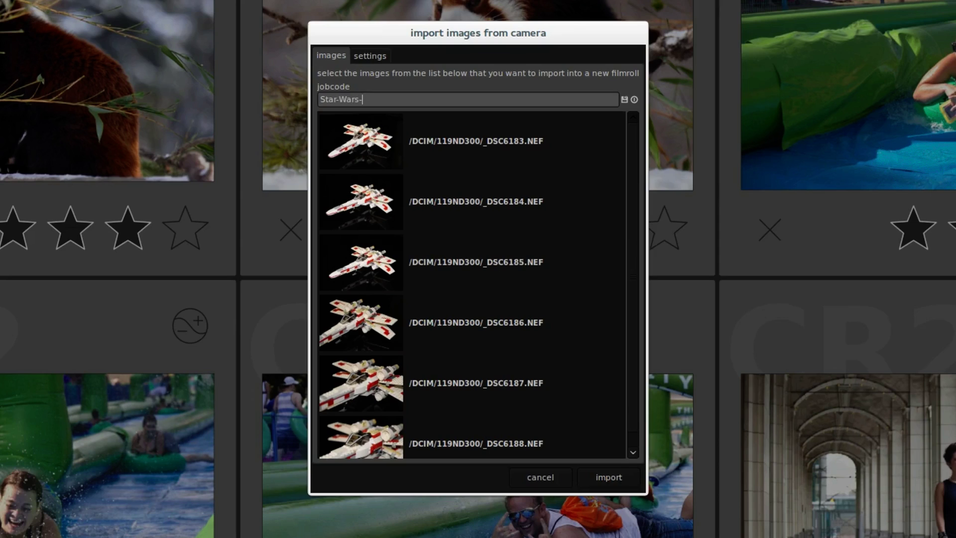
pyautogui.write('Toy')
# Step: Select all six camera images in the import list
pyautogui.click(373, 149)
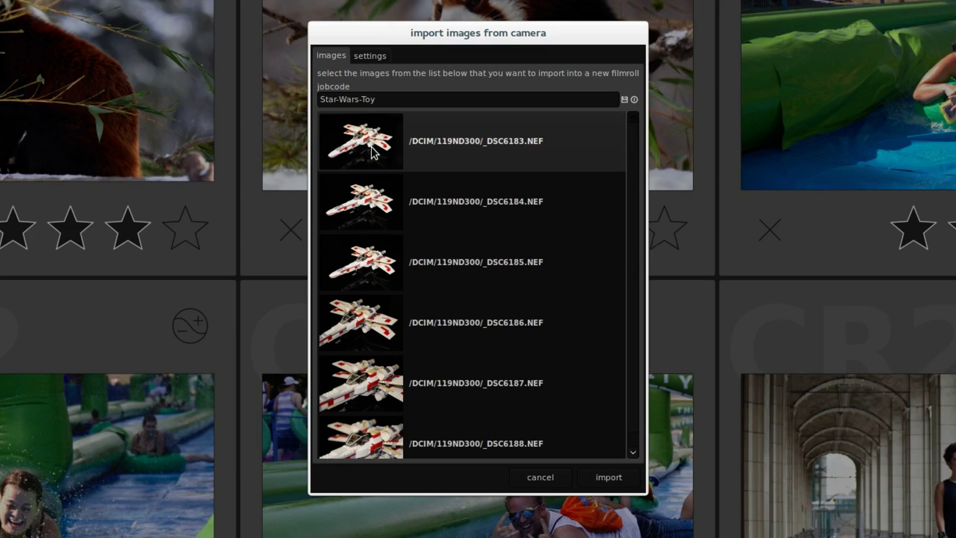
pyautogui.moveTo(373, 150); pyautogui.dragTo(365, 411)
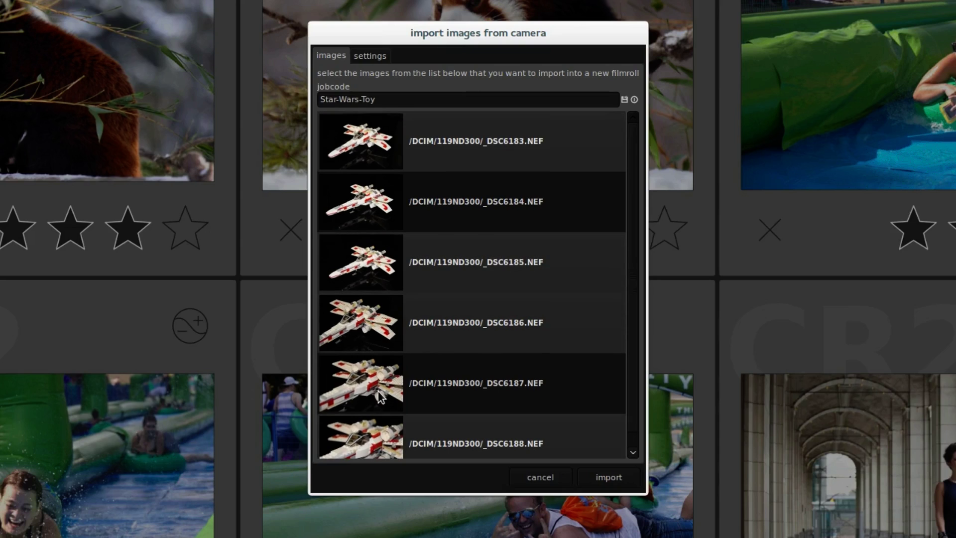
pyautogui.click(371, 150)
pyautogui.keyDown('shift'); pyautogui.click(377, 391); pyautogui.keyUp('shift')
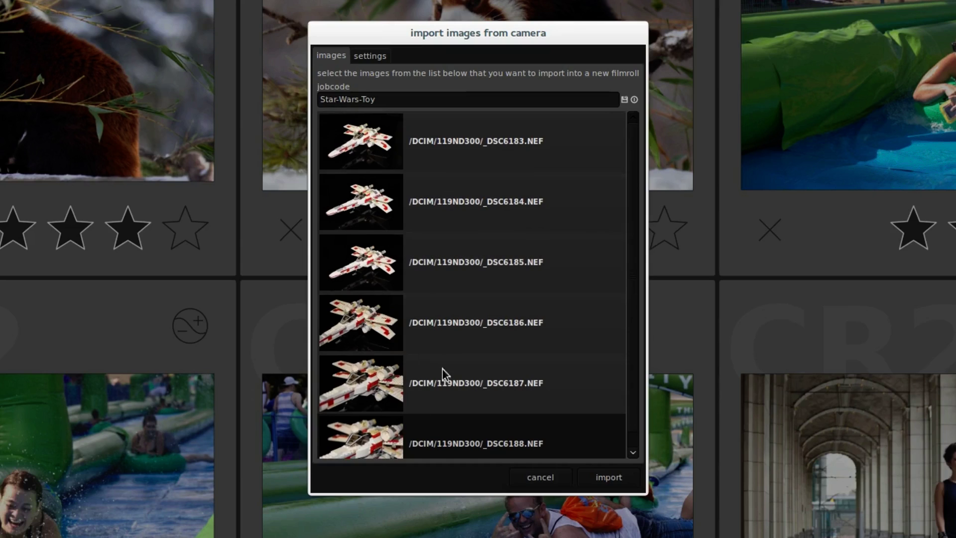
pyautogui.click(362, 138)
pyautogui.hotkey('ctrl', 'a')
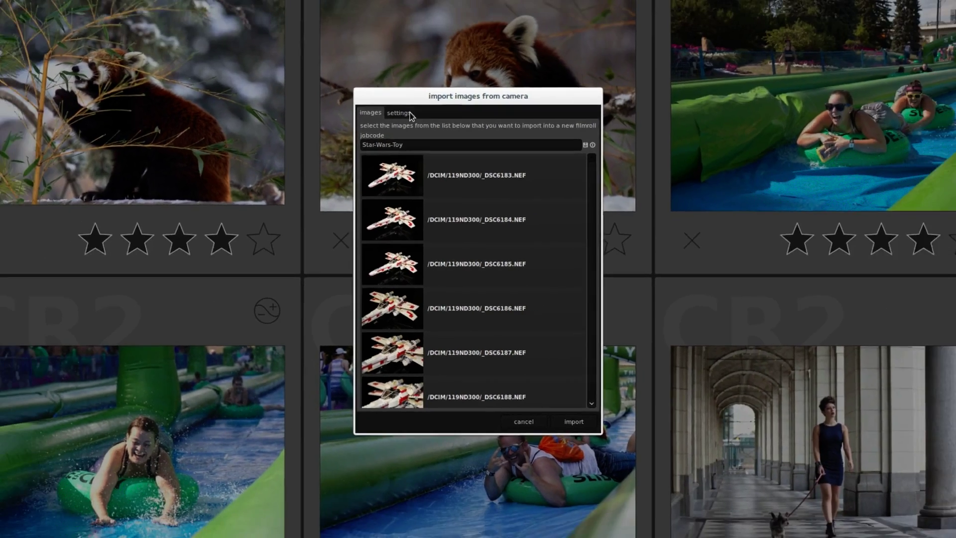
# Step: Try and revert the ignore-JPEG and date-override options, then import the six images
pyautogui.click(413, 139)
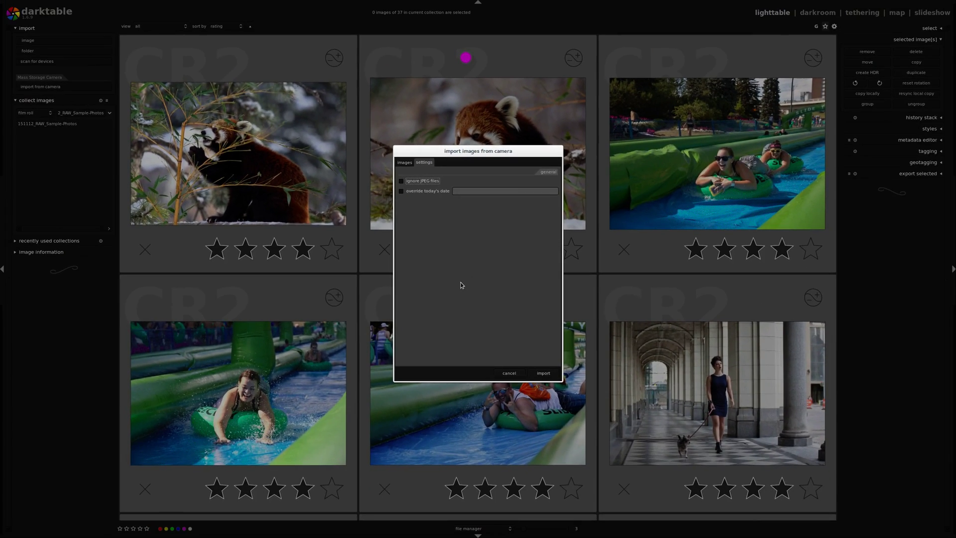
pyautogui.click(406, 182)
pyautogui.click(402, 182)
pyautogui.click(418, 191)
pyautogui.click(401, 192)
pyautogui.click(405, 162)
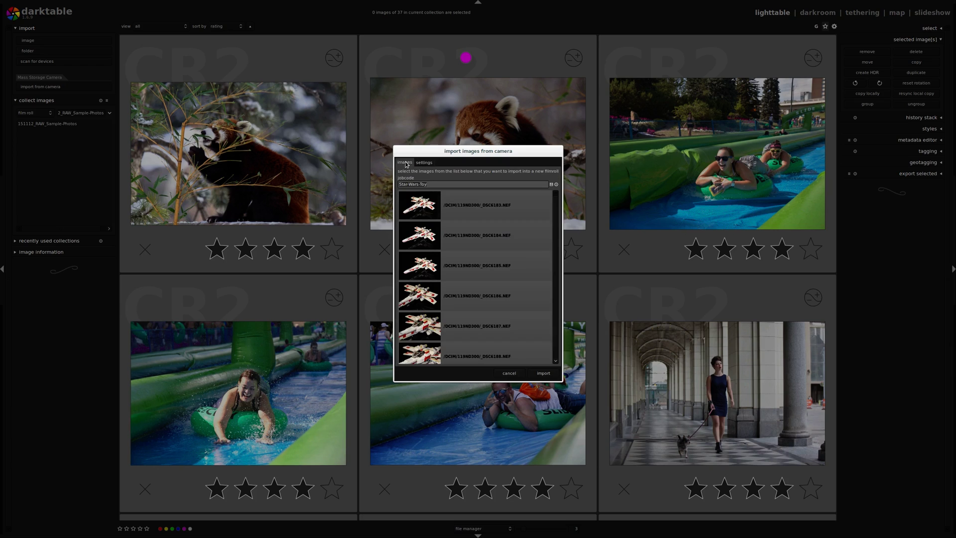
pyautogui.click(543, 373)
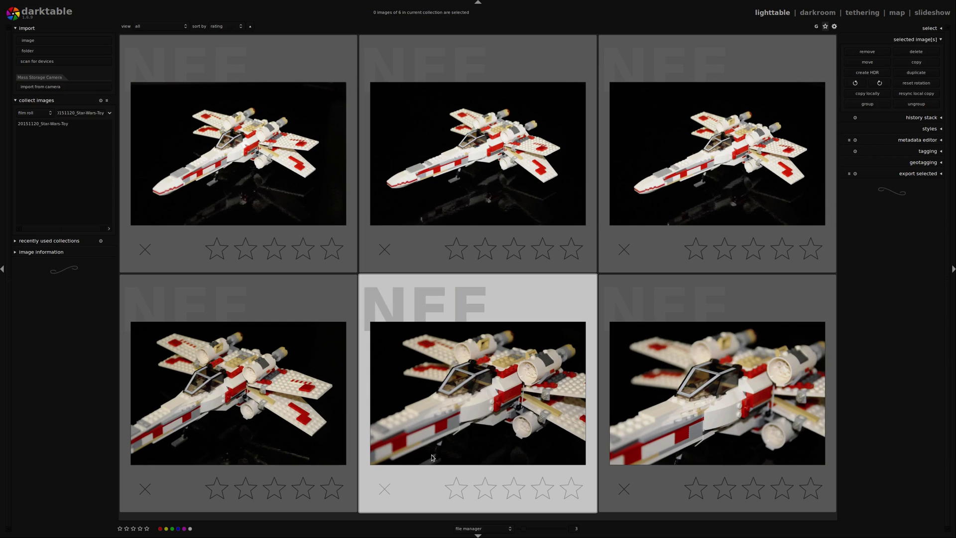
# Step: Select the first imported X-wing thumbnail in the Star-Wars-Toy film roll
pyautogui.click(238, 178)
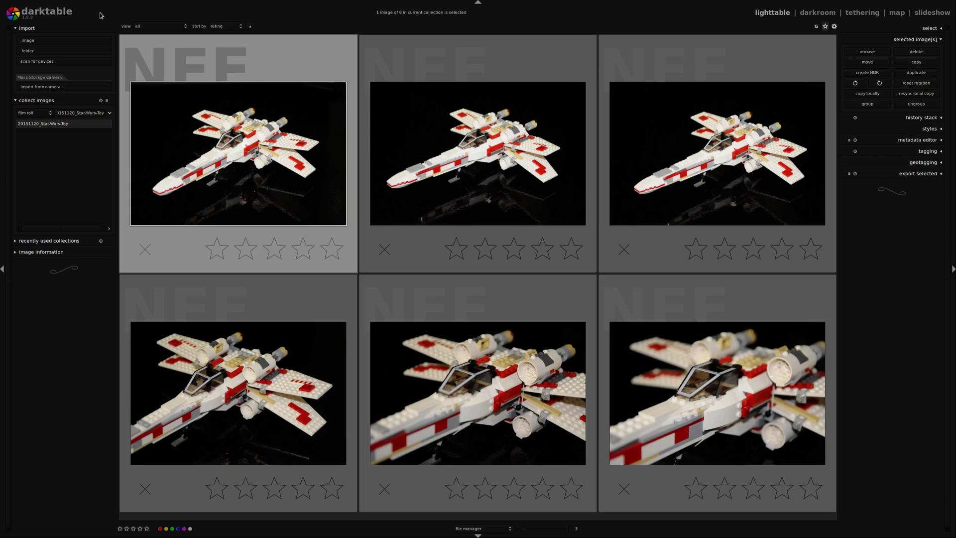
# Step: Start a folder import and browse via Pictures into the Pictures-to-Import folder
pyautogui.click(76, 52)
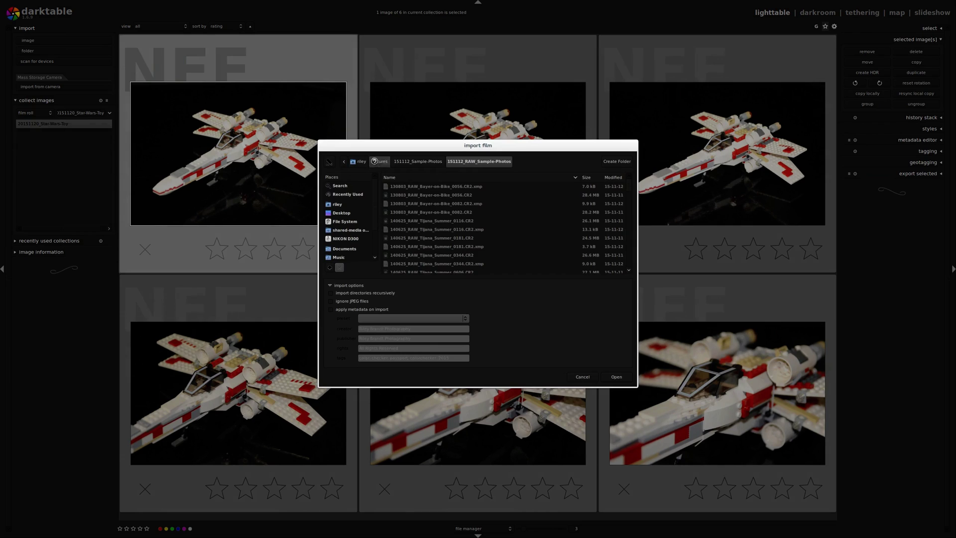
pyautogui.click(379, 161)
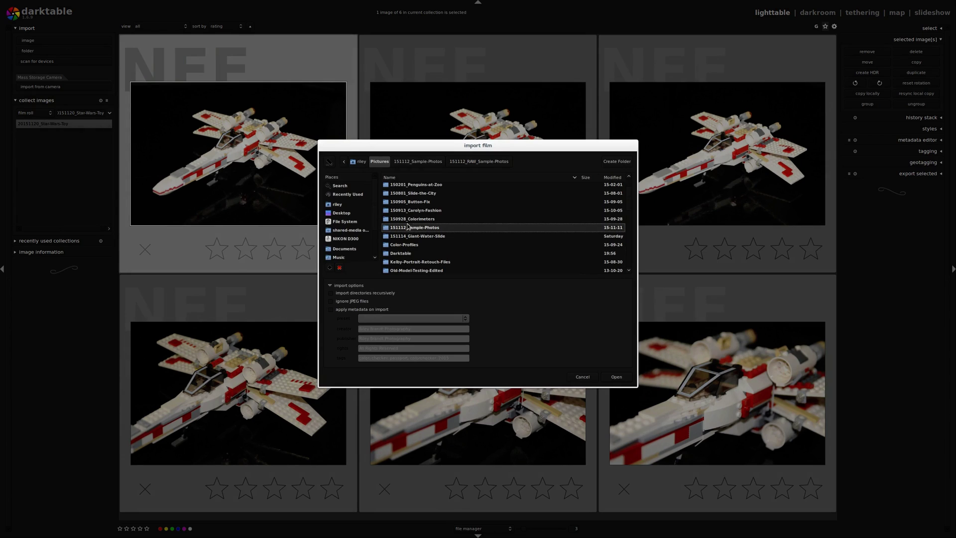
pyautogui.scroll(-2, 437, 255)
pyautogui.doubleClick(435, 262)
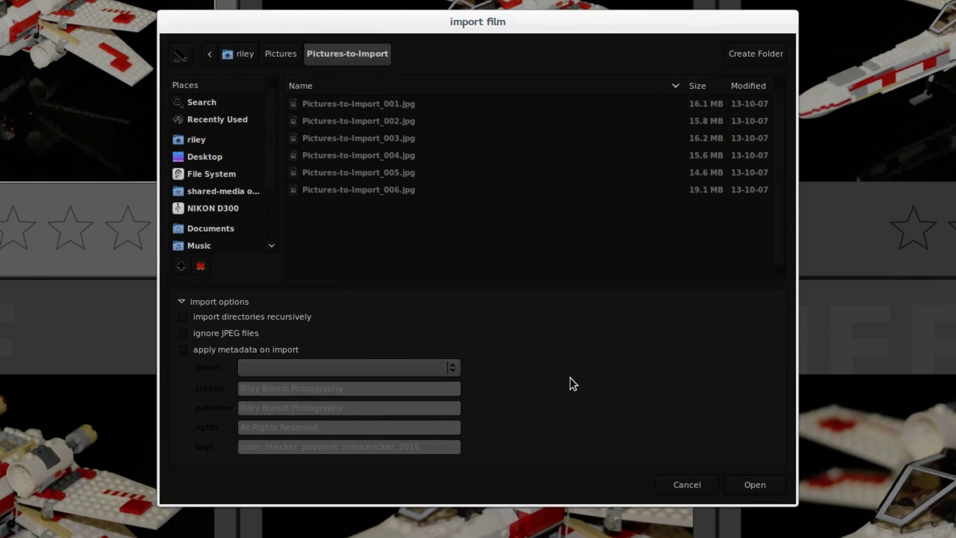
pyautogui.click(184, 351)
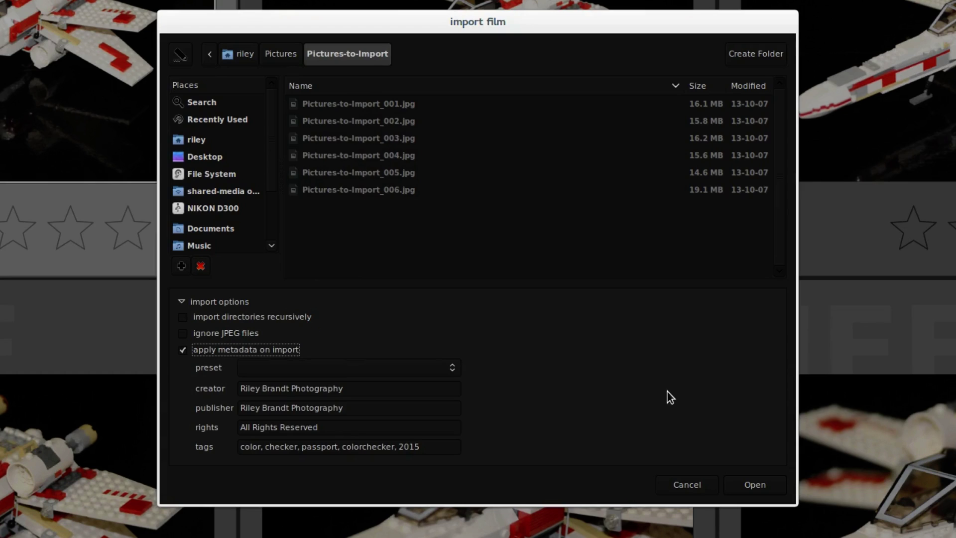
pyautogui.tripleClick(373, 427)
pyautogui.click(371, 389)
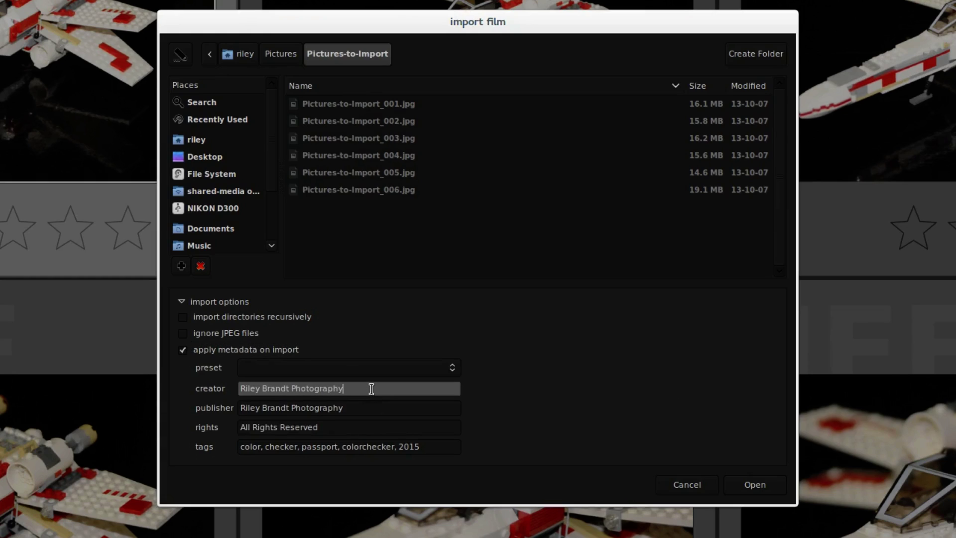
pyautogui.click(362, 410)
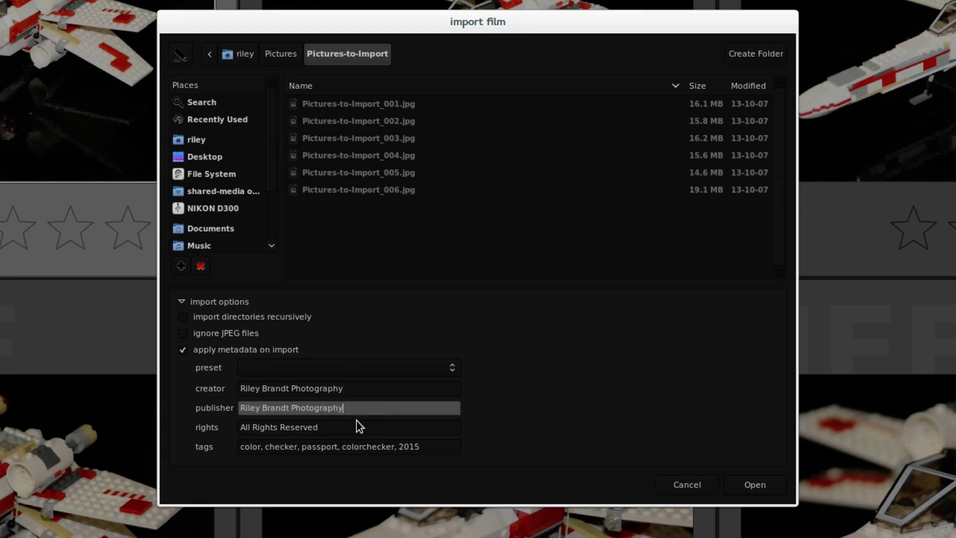
pyautogui.click(354, 430)
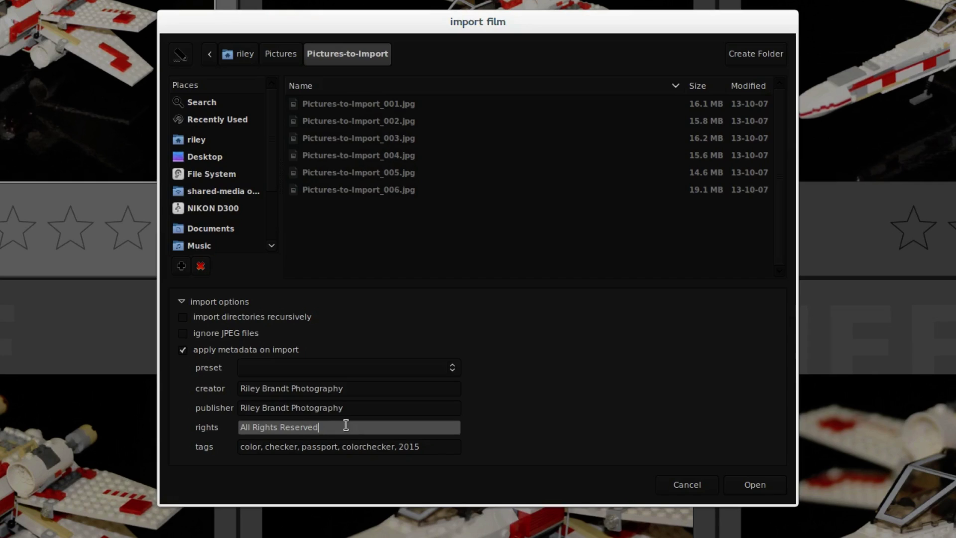
pyautogui.click(376, 446)
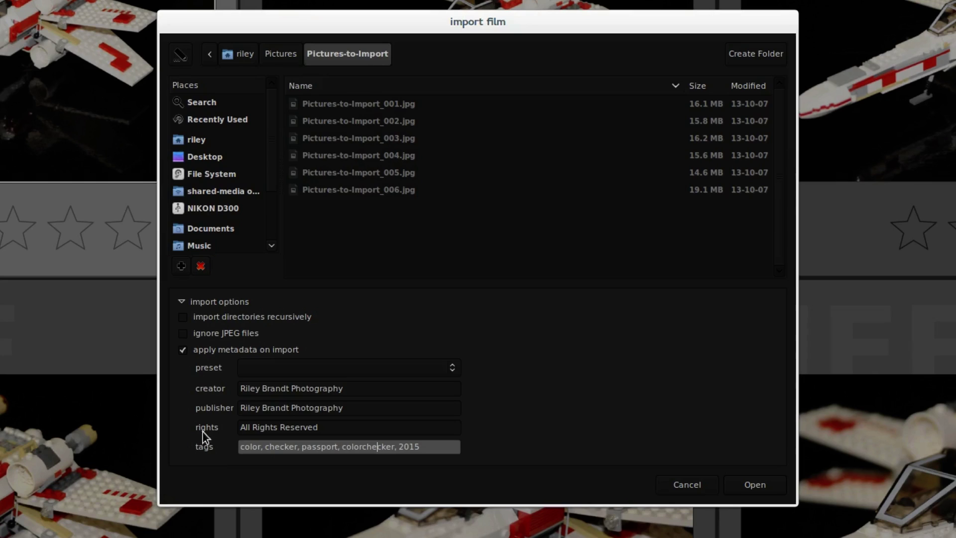
pyautogui.click(350, 449)
# Step: Replace the color checker tags with 'event, portrait, male,' before 2015, correcting typos
pyautogui.moveTo(394, 447); pyautogui.dragTo(184, 466)
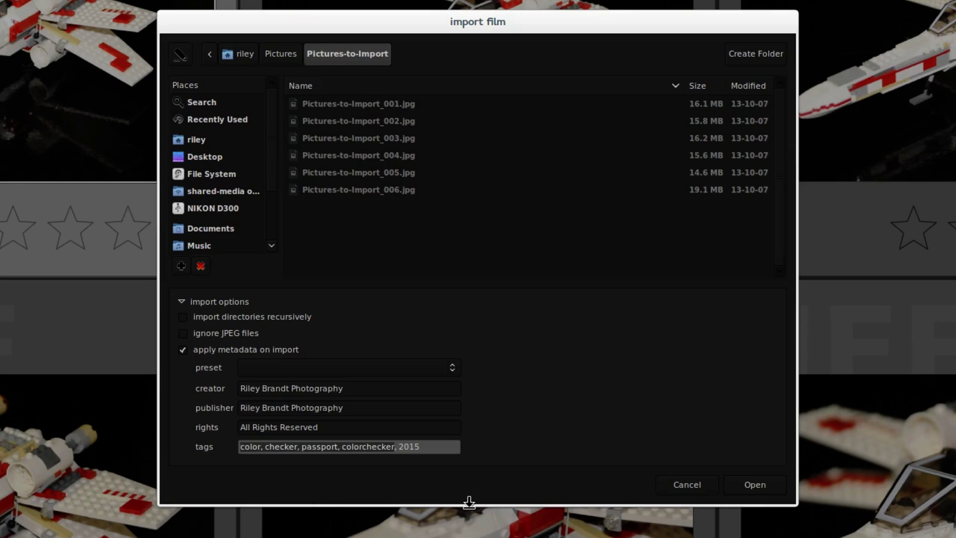
pyautogui.write('tys')
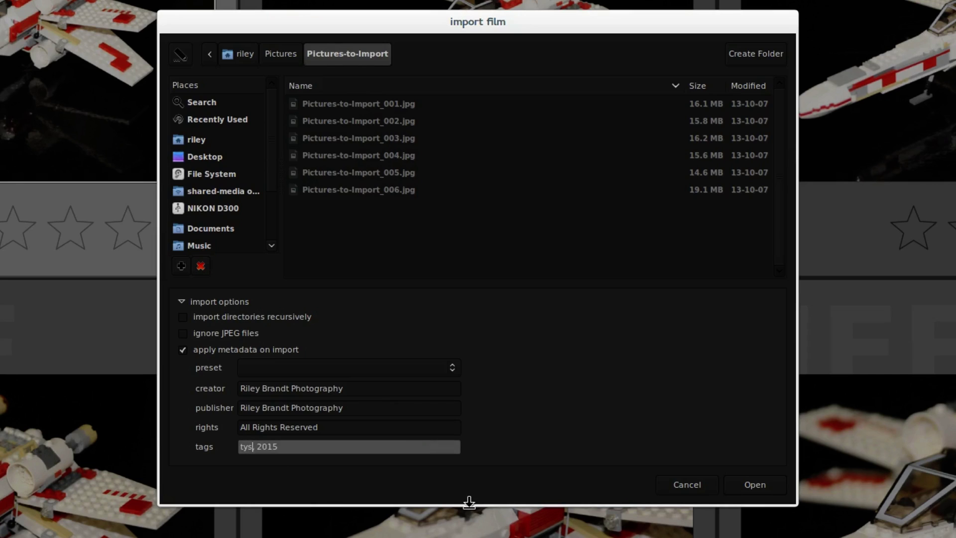
pyautogui.press('BackSpace')
pyautogui.press('BackSpace')
pyautogui.write('oy, star,')
pyautogui.write(' wars, ')
pyautogui.write('...')
pyautogui.press('BackSpace')
pyautogui.press('BackSpace')
pyautogui.press('BackSpace')
pyautogui.press('BackSpace')
pyautogui.press('BackSpace')
pyautogui.press('BackSpace')
pyautogui.press('BackSpace')
pyautogui.press('BackSpace')
pyautogui.press('BackSpace')
pyautogui.write('lans')
pyautogui.press('BackSpace')
pyautogui.write('d')
pyautogui.press('BackSpace')
pyautogui.press('BackSpace')
pyautogui.press('BackSpace')
pyautogui.write('event')
pyautogui.press('Right')
pyautogui.write('po')
pyautogui.write('rtrait')
pyautogui.write(', ')
pyautogui.write('male,')
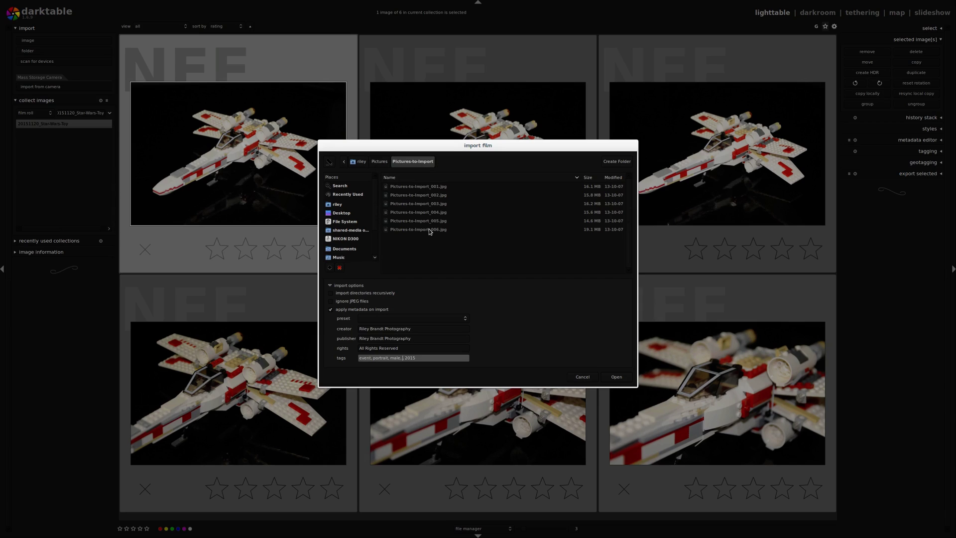
# Step: Cancel the film import, then give the first X-wing photo four stars and the second three
pyautogui.click(584, 377)
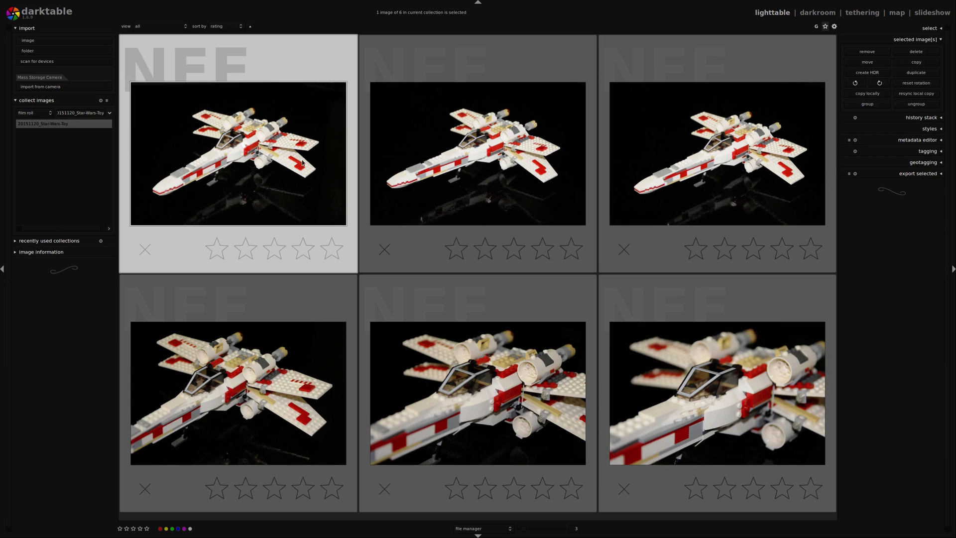
pyautogui.click(933, 151)
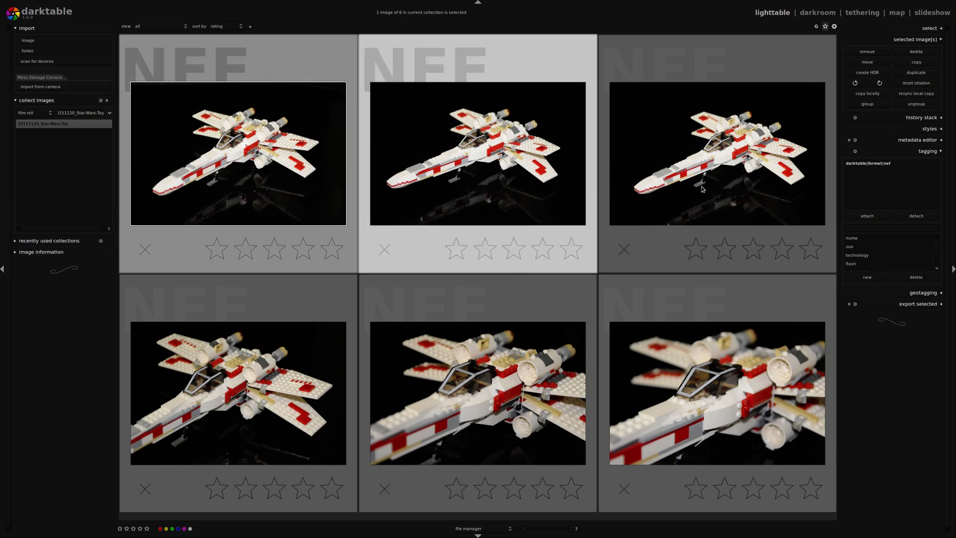
pyautogui.click(928, 152)
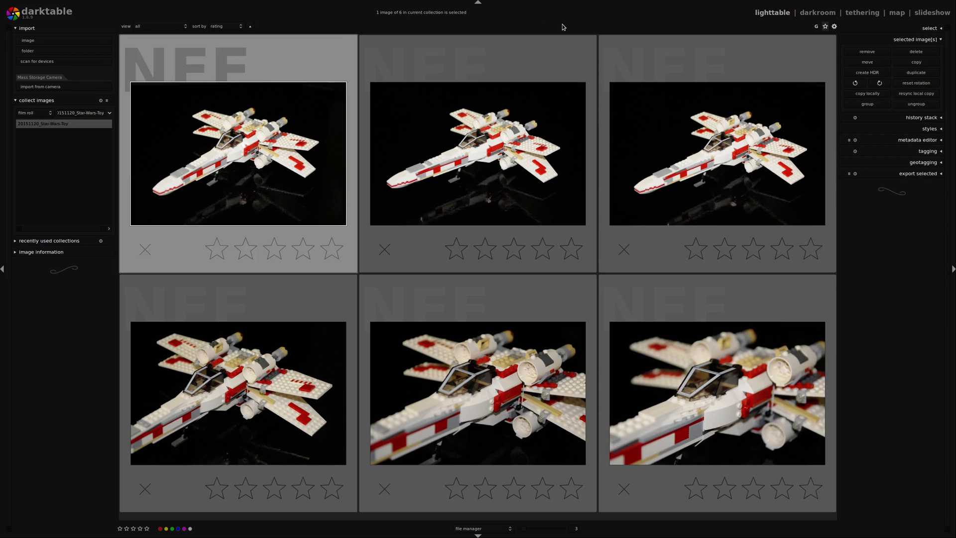
pyautogui.click(303, 249)
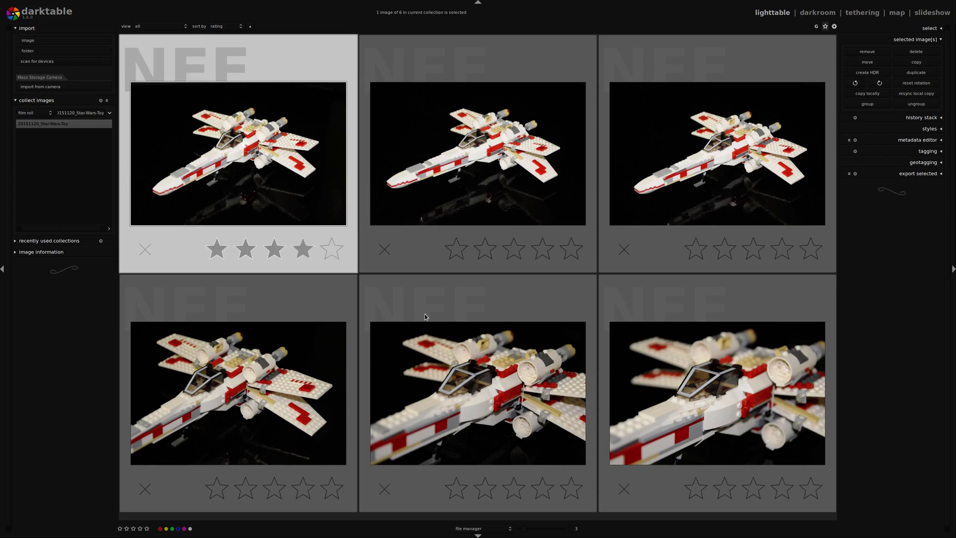
pyautogui.click(513, 249)
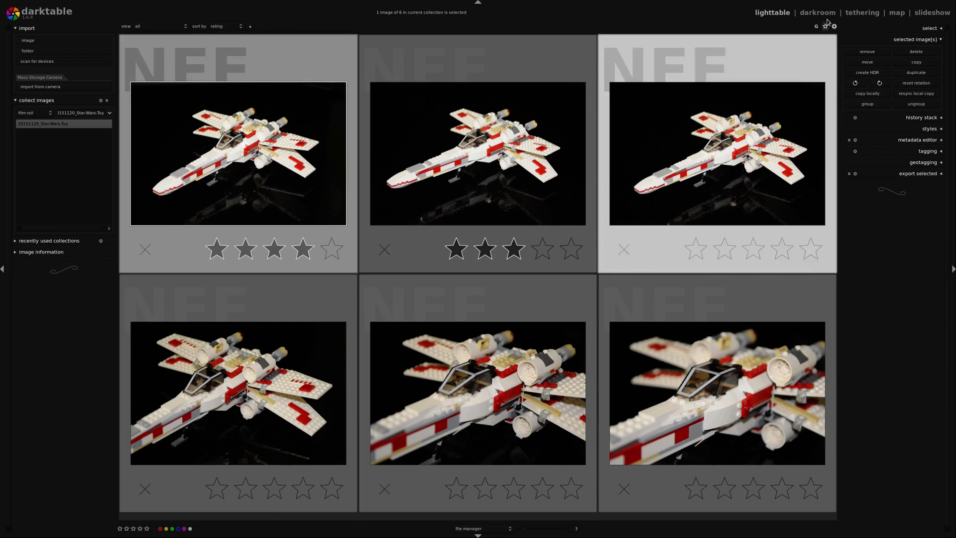